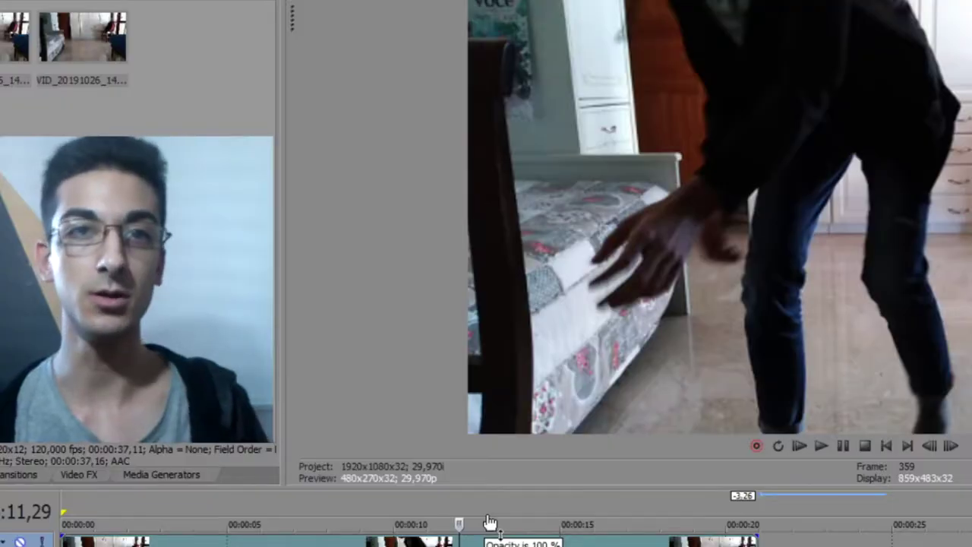
- Lower the opacity of the person clip on the upper track
left_click_drag(490, 522, 501, 546)
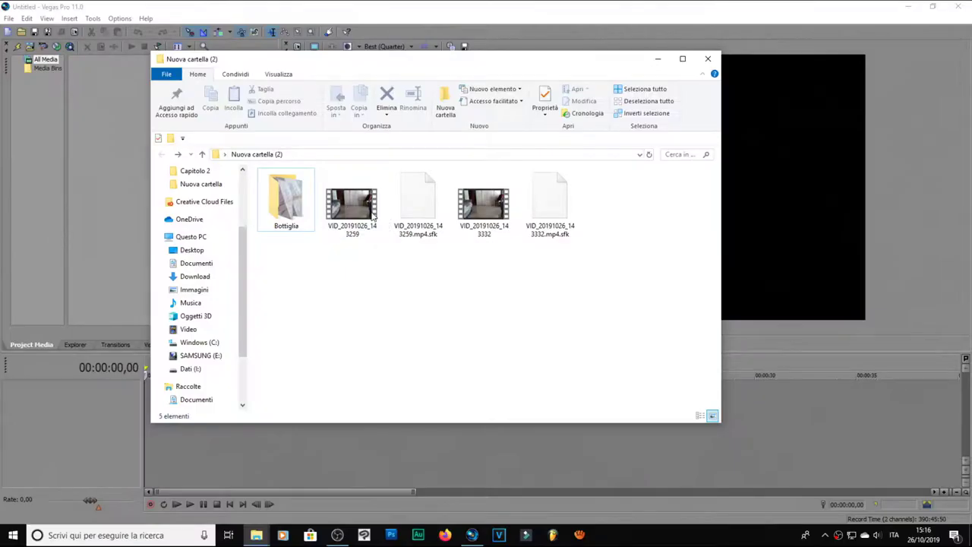
- Add the clips VID_20191026_143259 and VID_20191026_143332 to the timeline and stack the person clip on a track above the empty-room clip
left_click(373, 212)
left_click(490, 214, "ctrl")
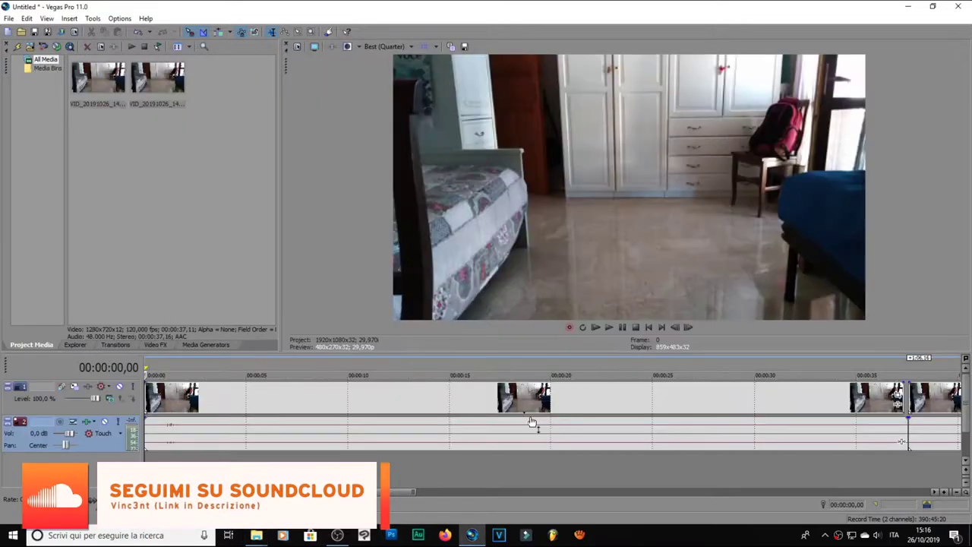
scroll(493, 413, "down", 2)
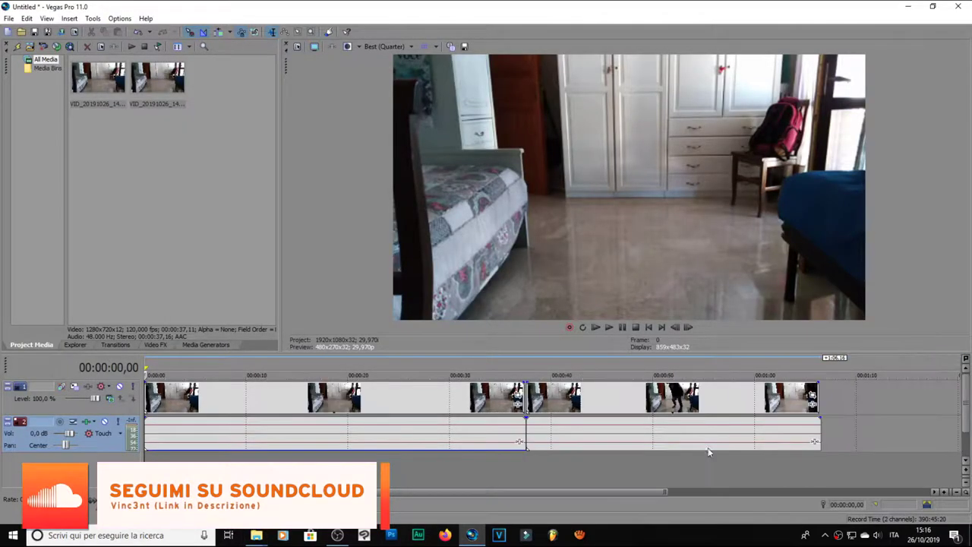
left_click(681, 440)
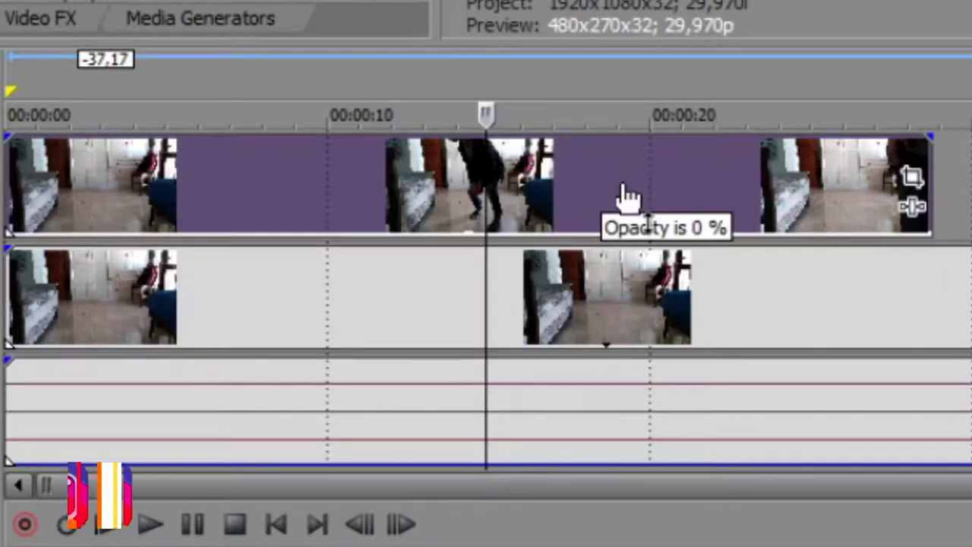
- Set the upper person clip's opacity to 100 % and select the empty-room clip on the track below
left_click_drag(628, 190, 635, 124)
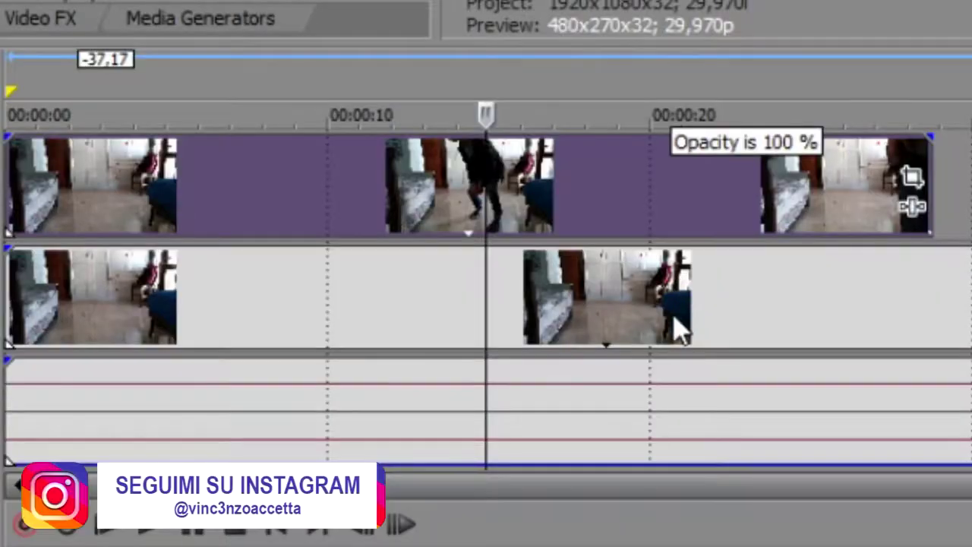
left_click(681, 328)
left_click(549, 312)
left_click(675, 317)
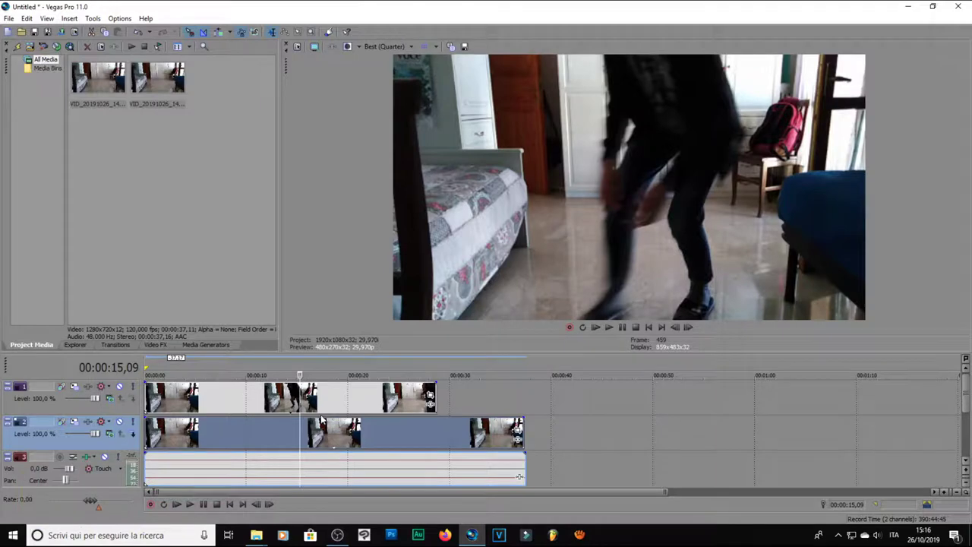
- Look over the audio tracks and play the stacked clips from about 5 seconds
scroll(319, 424, "down", 2)
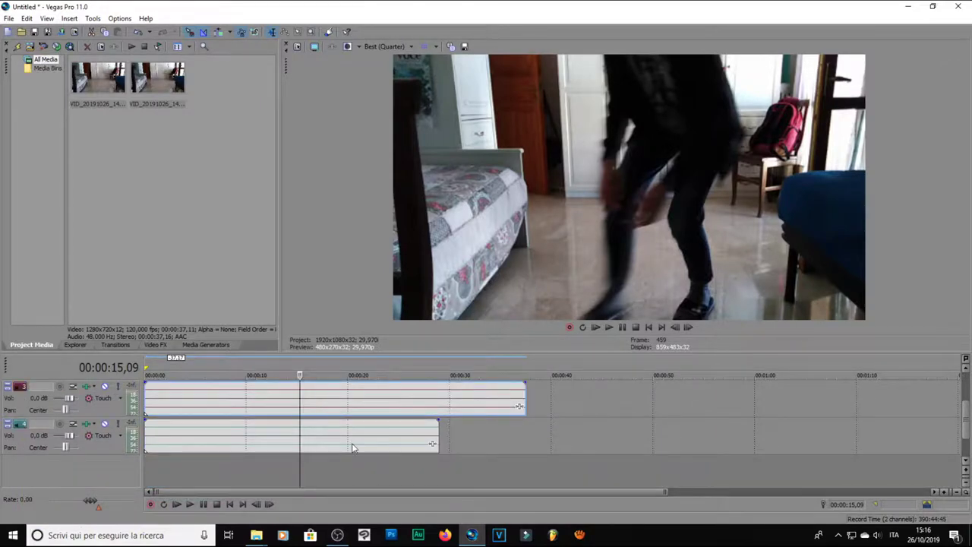
scroll(352, 448, "up", 2)
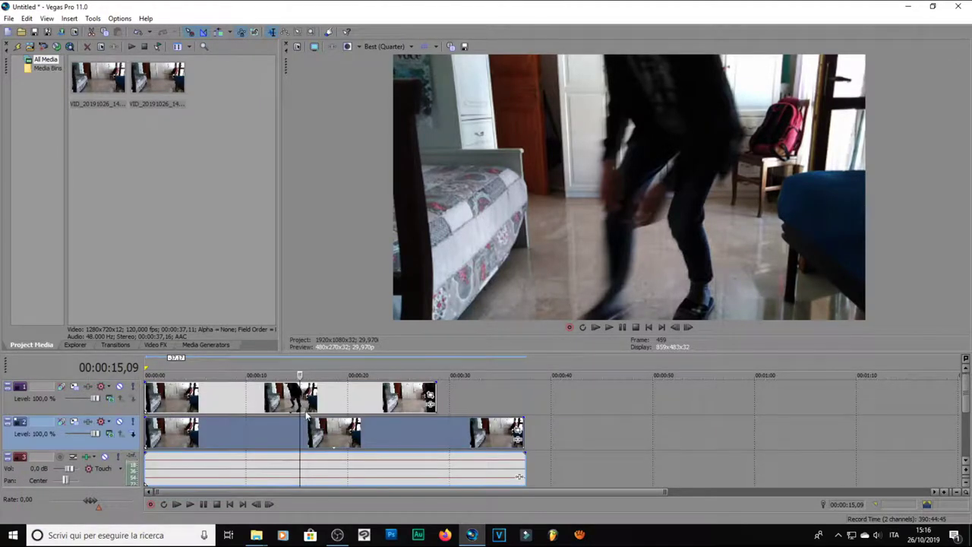
left_click(298, 404)
left_click(199, 366)
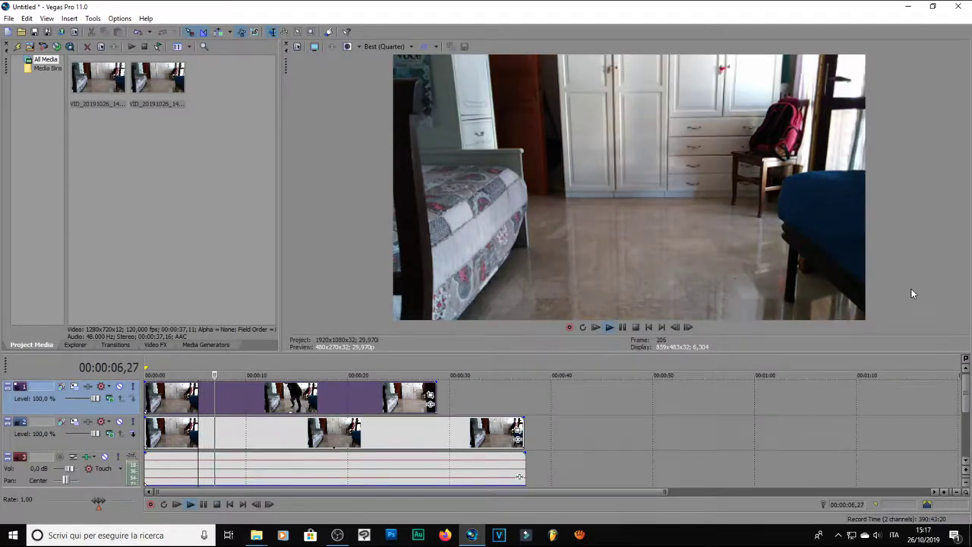
key("alt+Return")
key("Escape")
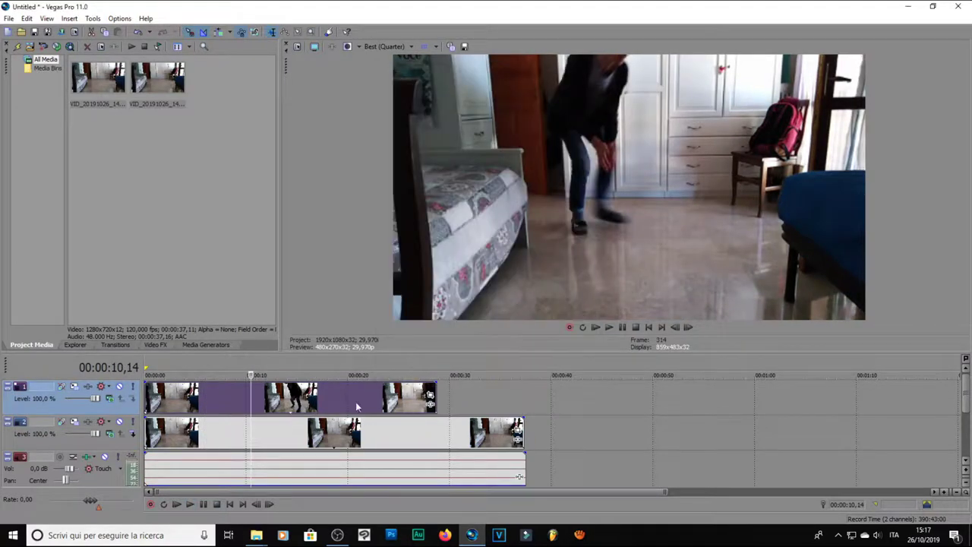
right_click(373, 429)
key("Escape")
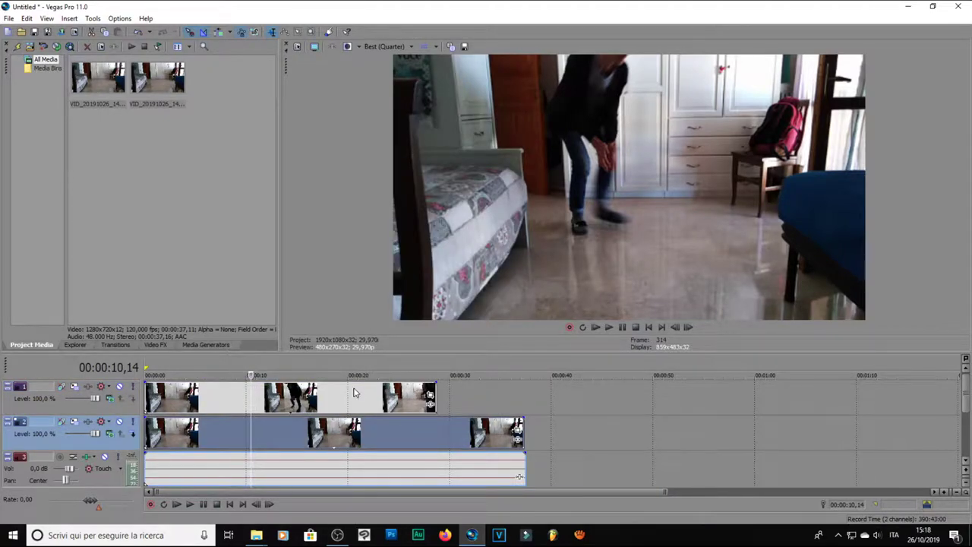
key("alt+Return")
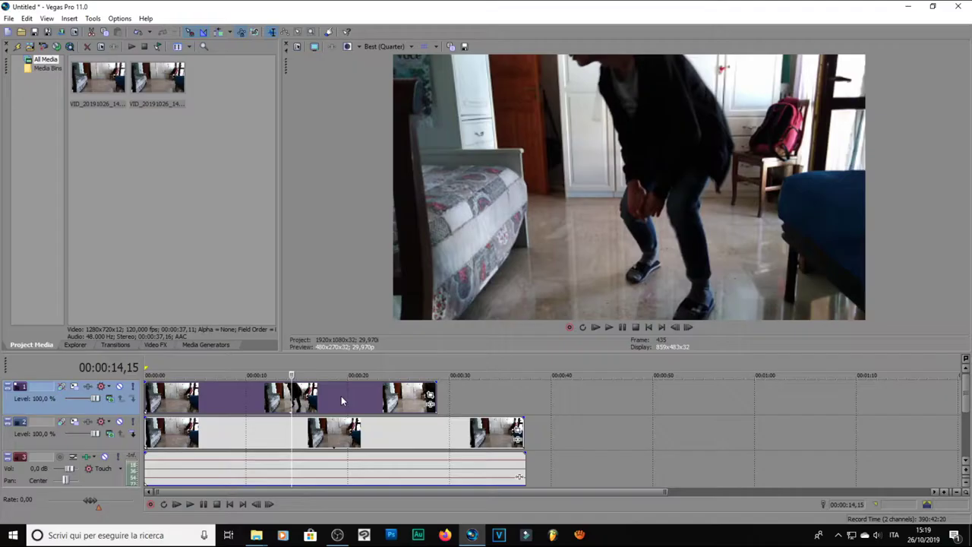
- Choose Smart resample in the event properties of the person clip on the upper track and apply it
right_click(342, 394)
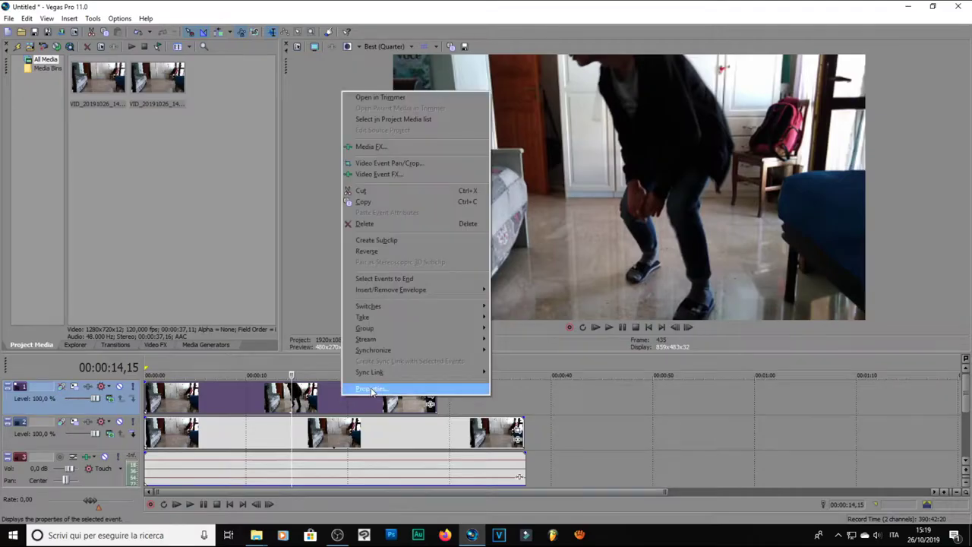
left_click(371, 391)
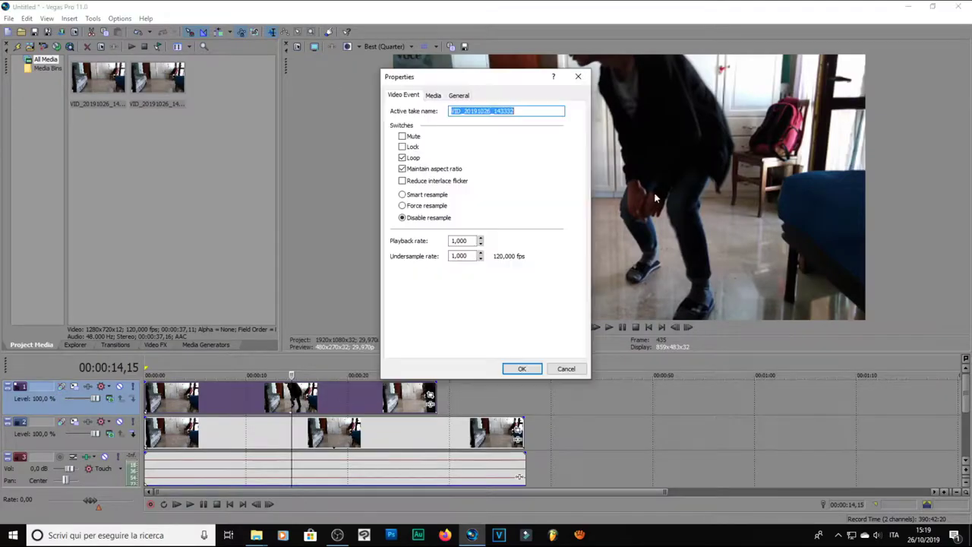
left_click(432, 195)
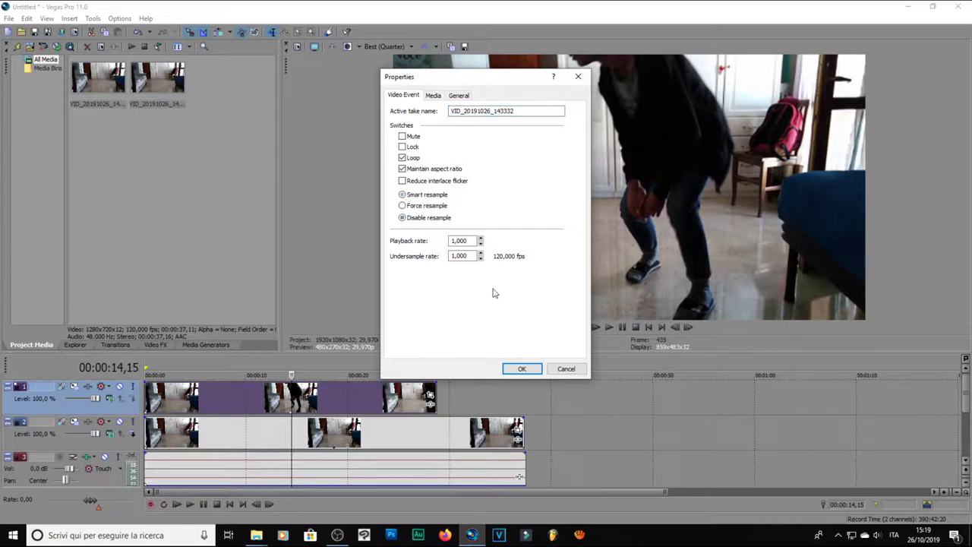
left_click(523, 368)
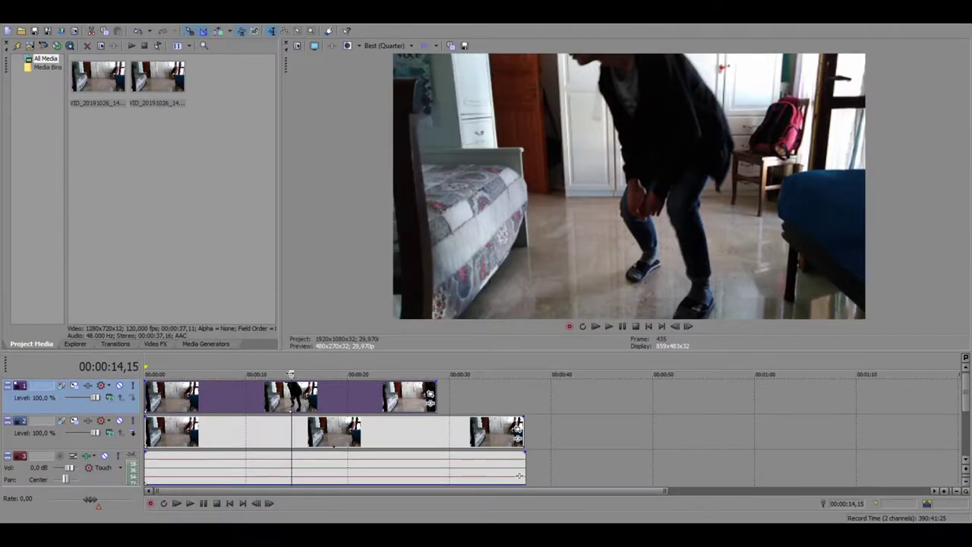
- Shorten the person clip to about 20 seconds and reduce its opacity to make the person semi-transparent
left_click_drag(308, 384, 267, 383)
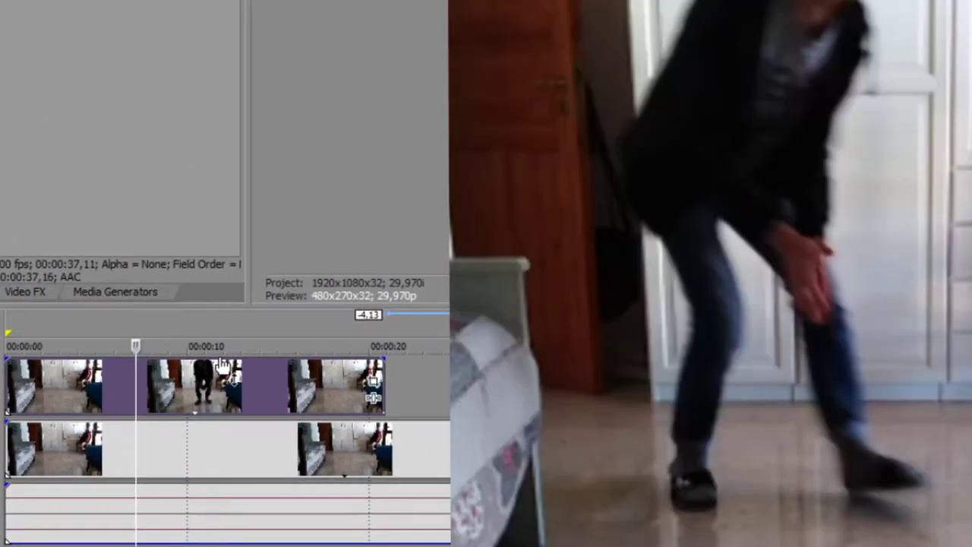
left_click_drag(221, 365, 279, 401)
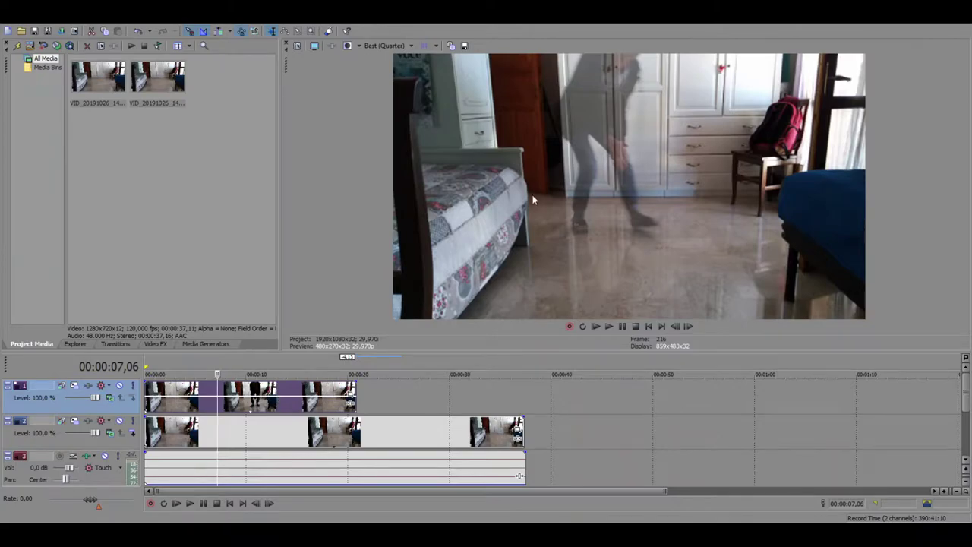
key("space")
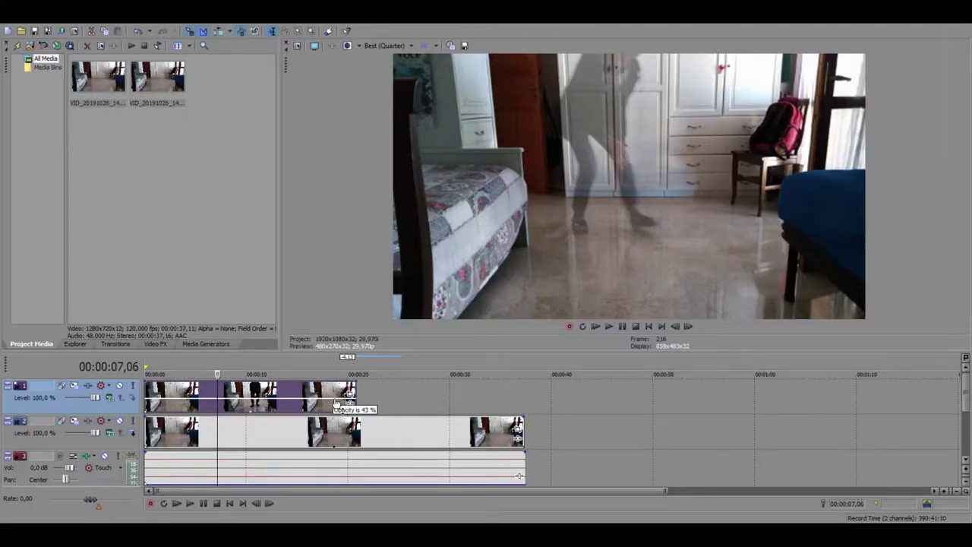
- Fine-tune the person clip's opacity to a fainter ghost effect and check it at other points of the timeline
left_click_drag(336, 403, 335, 400)
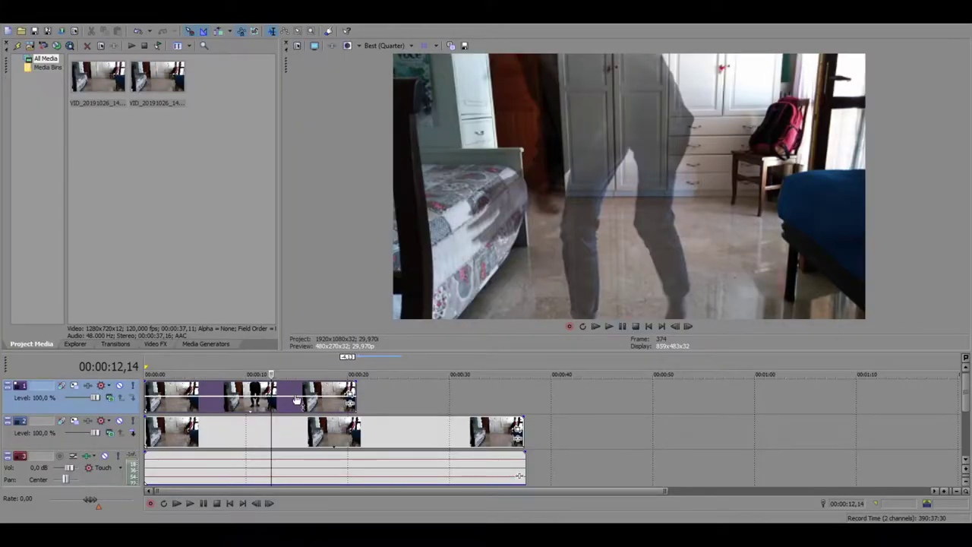
mouse_move(296, 400)
left_mouse_down()
mouse_move(305, 407)
mouse_move(295, 405)
left_mouse_up()
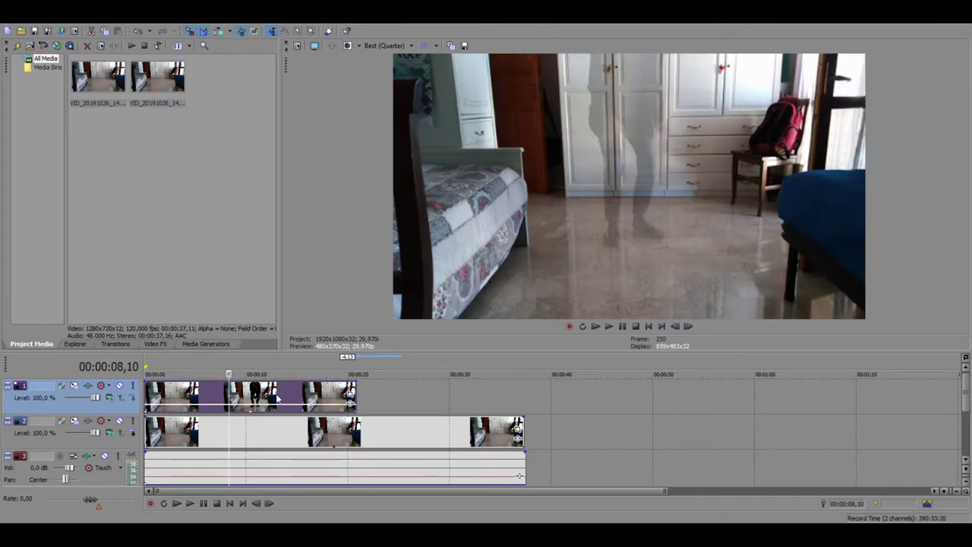
left_click(277, 399)
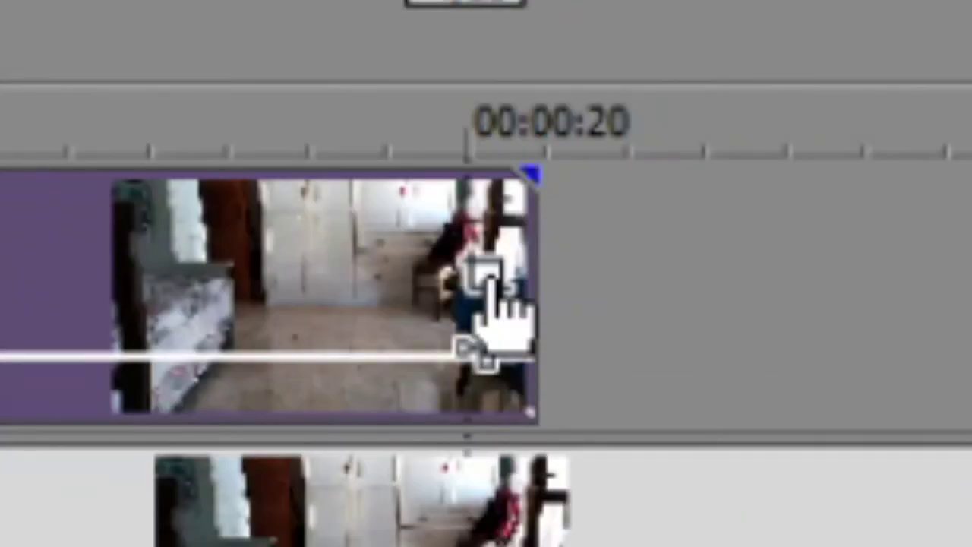
left_click(490, 280)
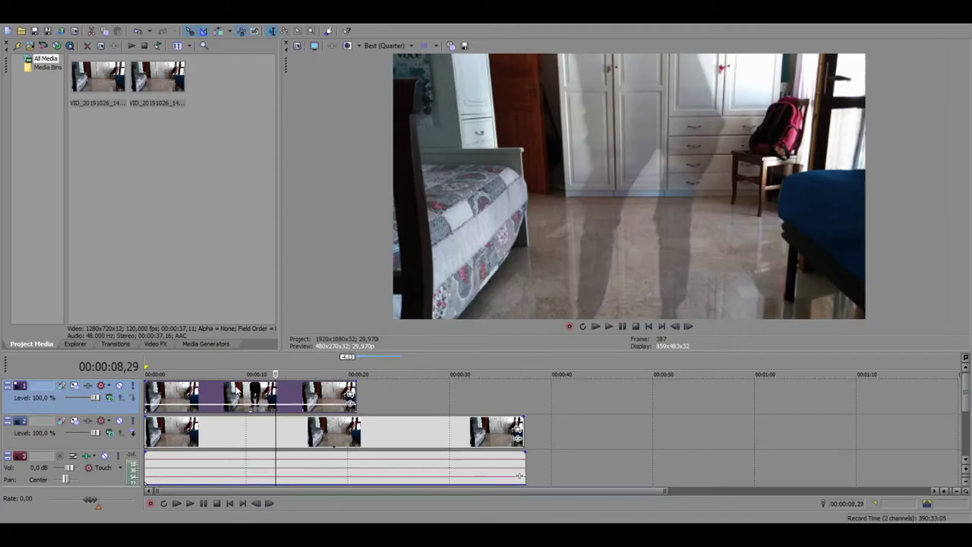
left_click(236, 390)
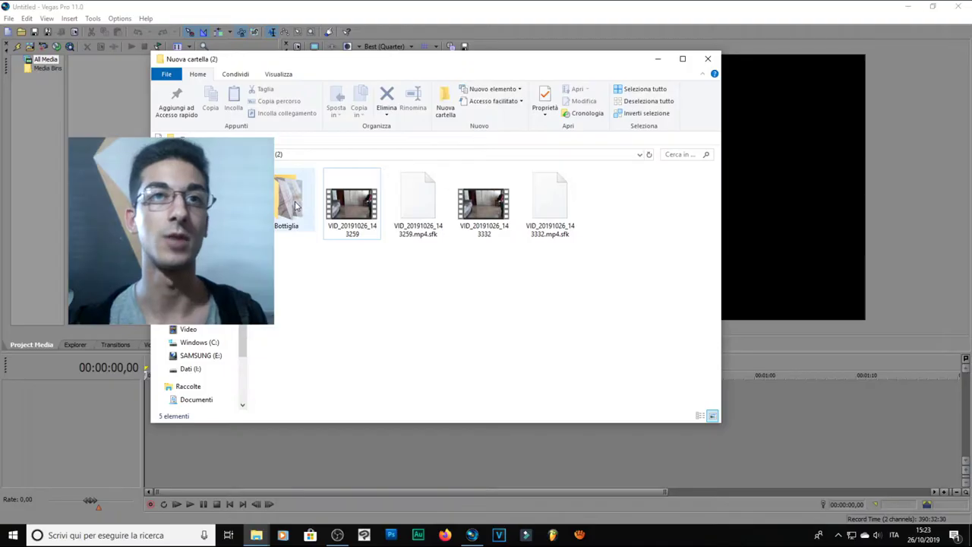
- Import the two clips from the Bottiglia folder and place the bottle clip on new video and audio tracks, stacked with the empty-bed clip
double_click(295, 203)
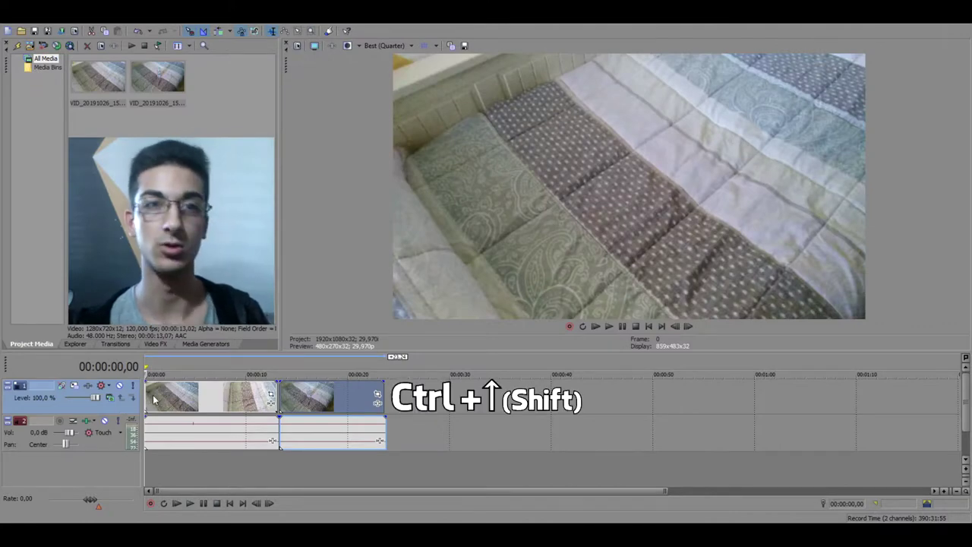
key("ctrl+shift+q")
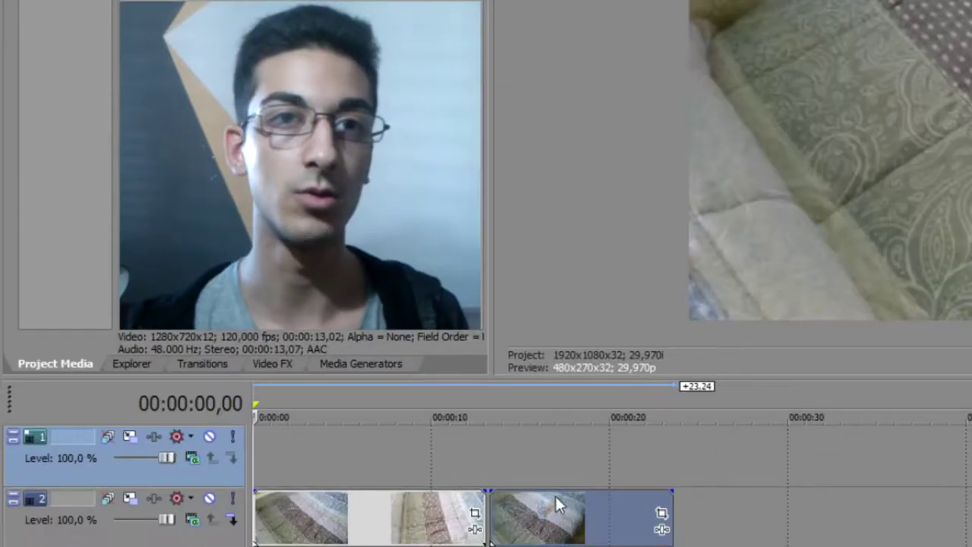
left_click_drag(318, 424, 319, 400)
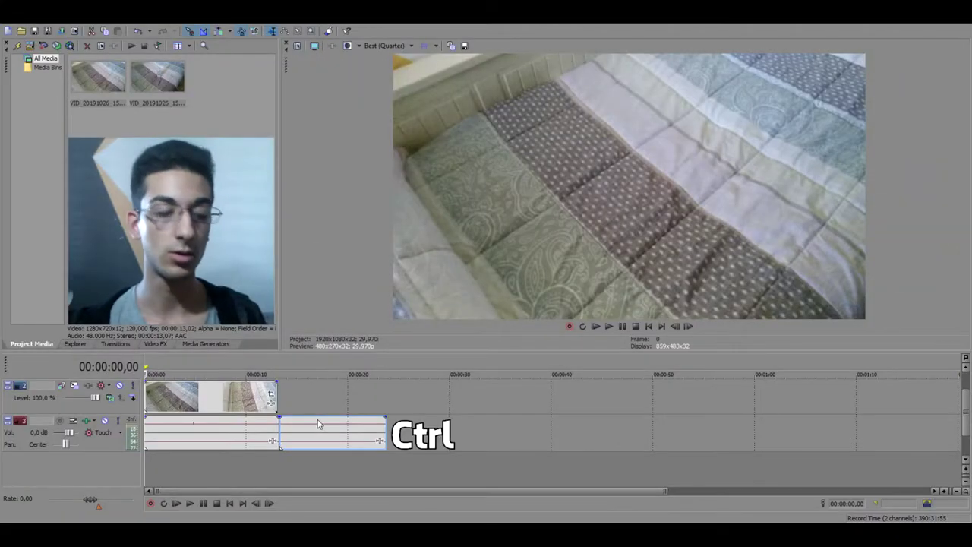
key("ctrl+q")
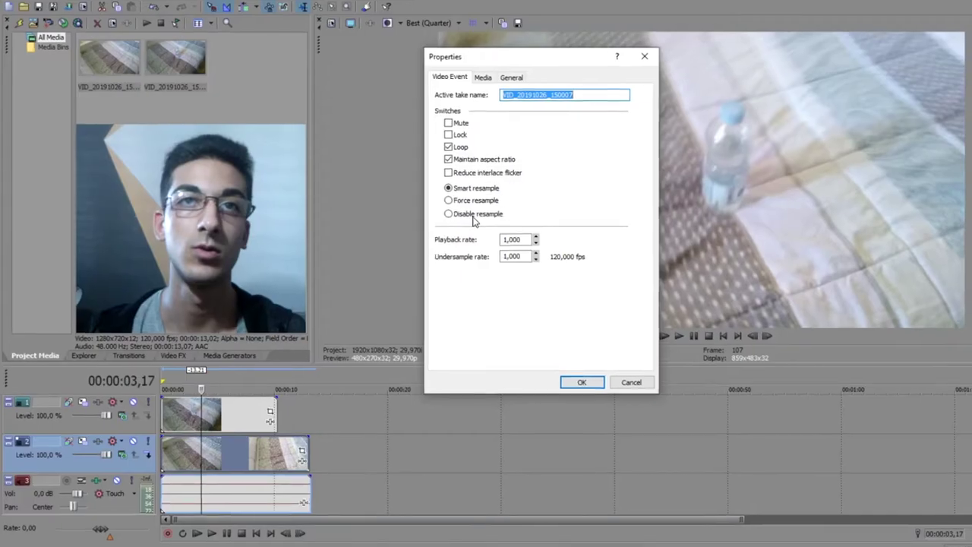
- Set the lower-track clip VID_20191026_150007 to Disable resample in its event properties
left_click(494, 222)
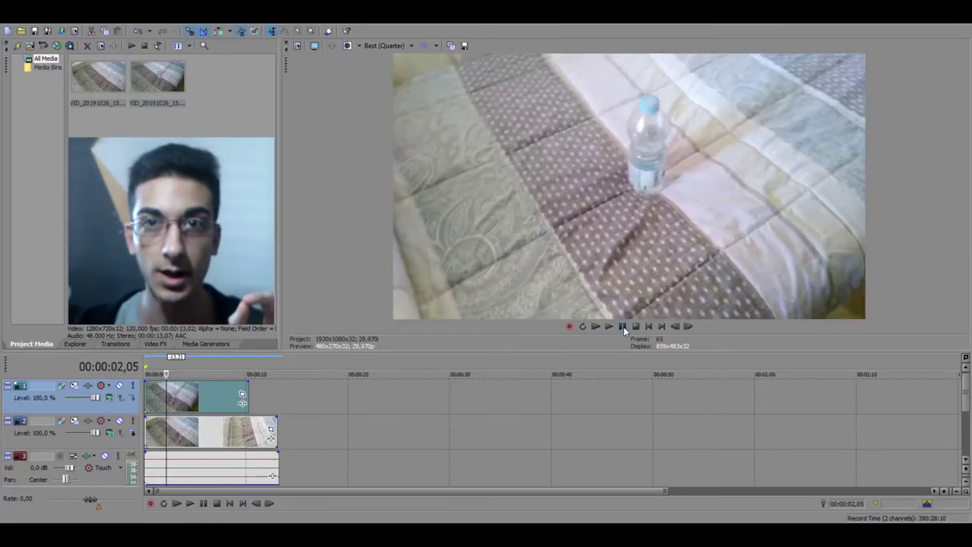
- Play the stacked bottle clips and check the upper clip at about 4 and 7 seconds
left_click(624, 326)
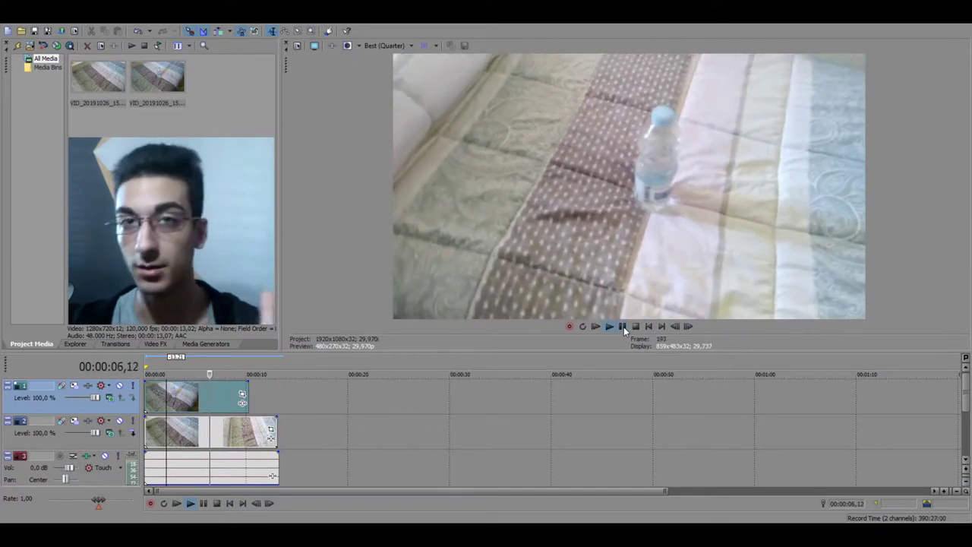
left_click(624, 326)
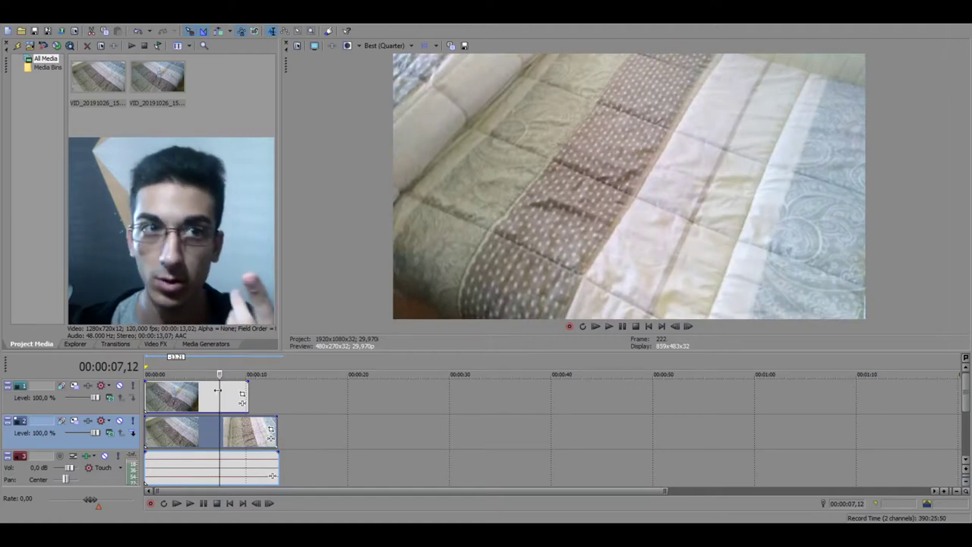
left_click(192, 402)
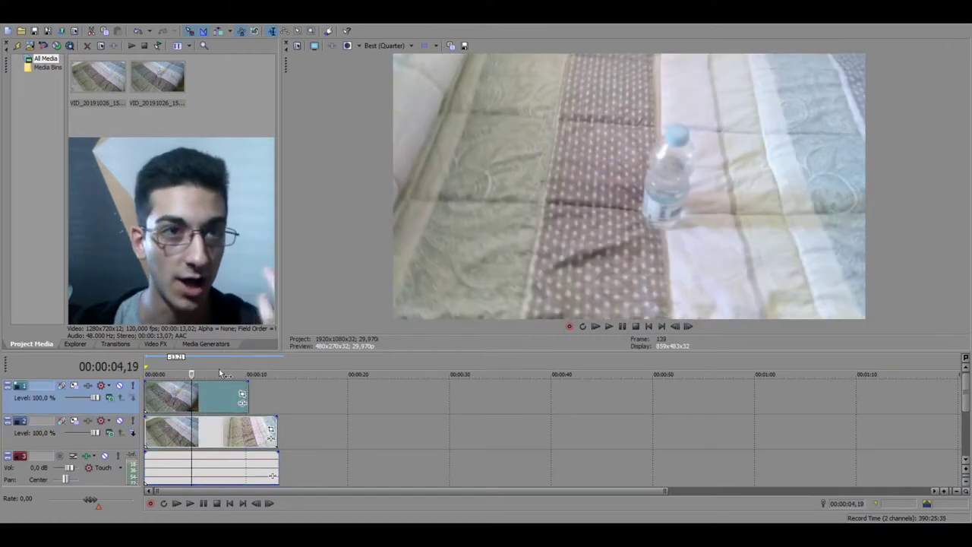
left_click(222, 395)
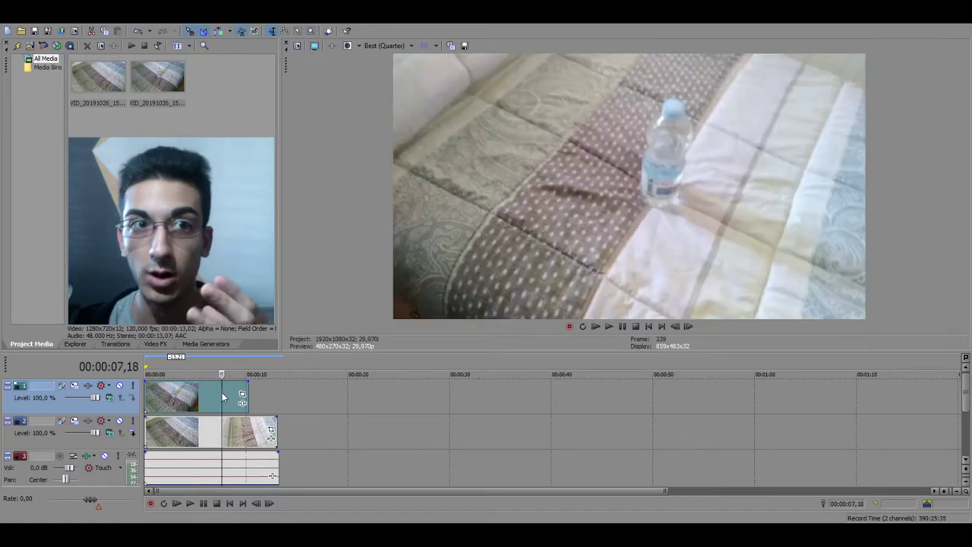
- Open Event Pan/Crop for the upper bottle clip at 00:00:03,20 and lower the clip's opacity until the bed clip below shows through
left_click(182, 397)
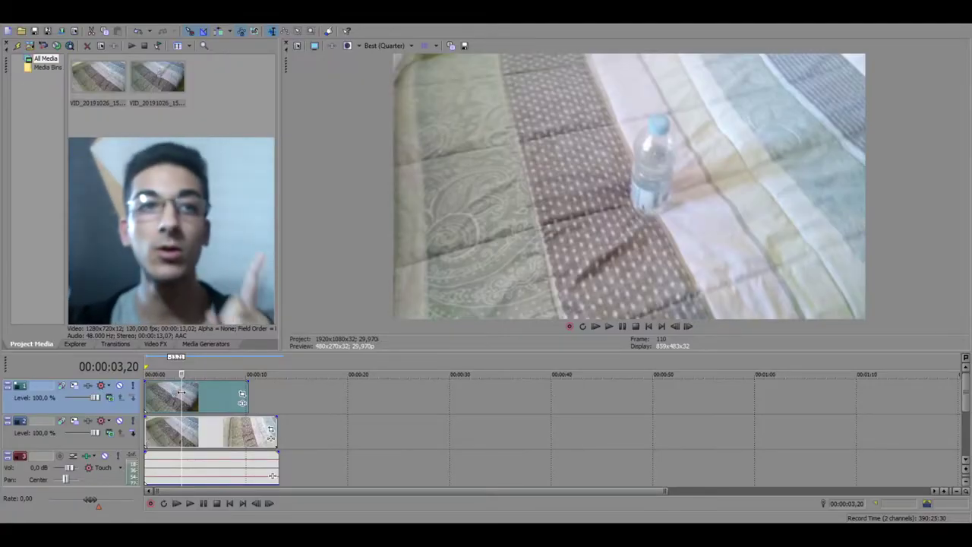
left_click(242, 395)
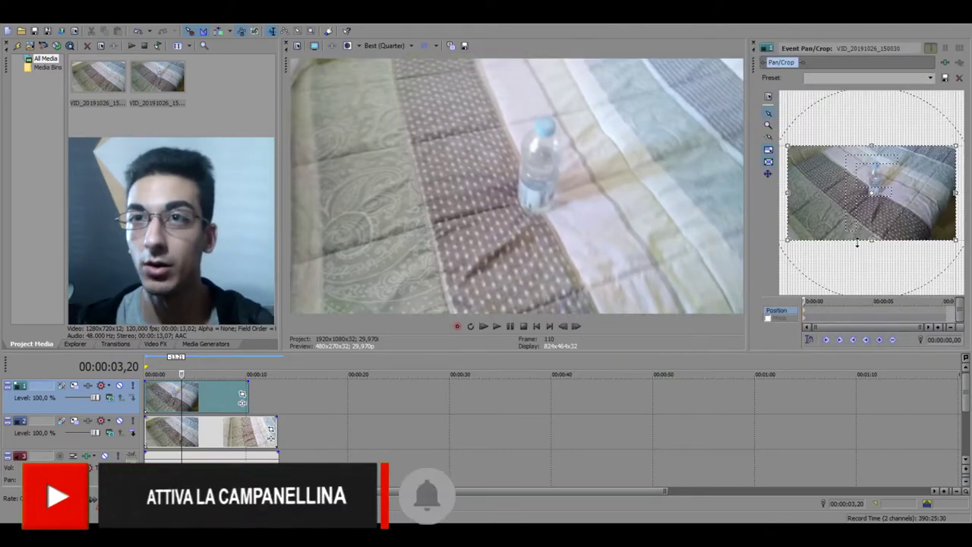
left_click(899, 293)
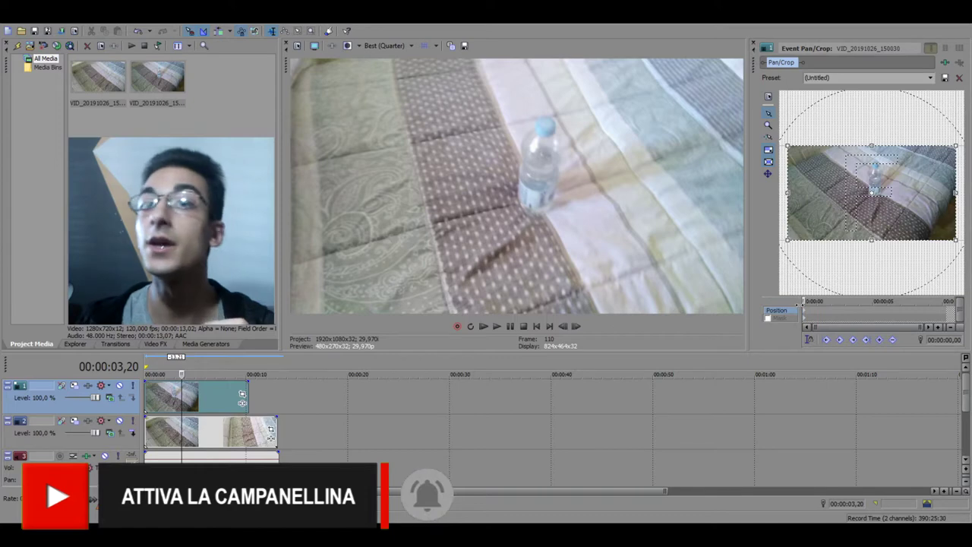
left_click_drag(224, 412, 232, 396)
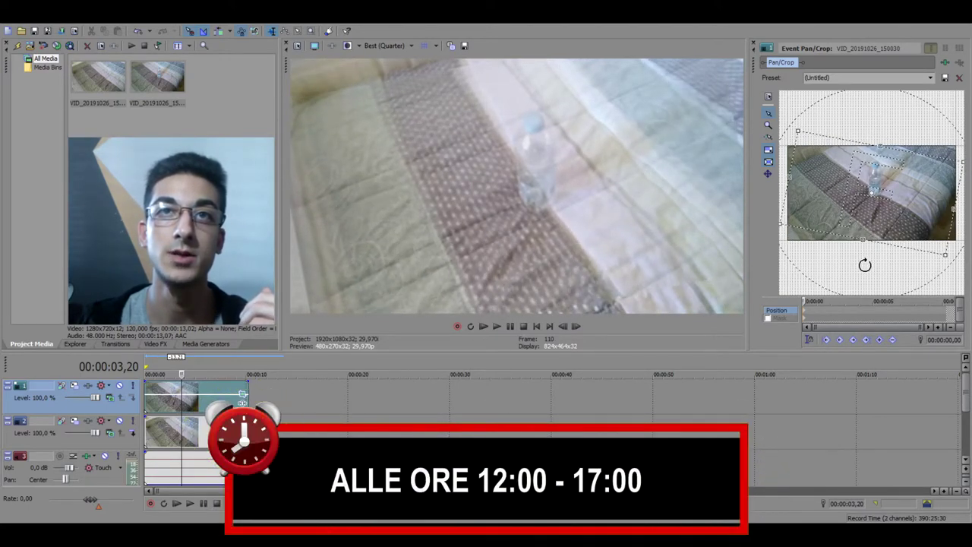
- Rotate and shift the bottle clip's crop frame to align it with the lower bed clip, and draw a closed mask around the bottle
left_click_drag(866, 264, 869, 265)
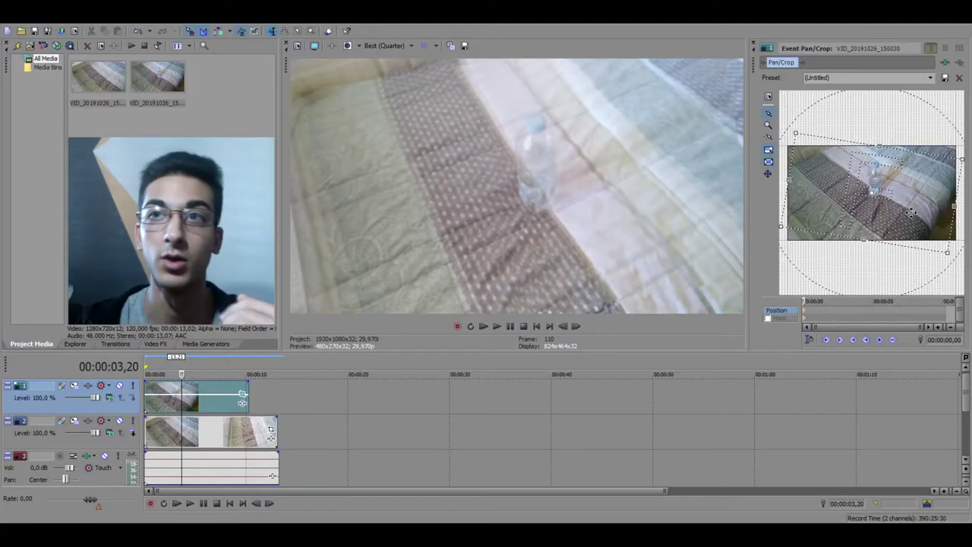
left_click_drag(911, 214, 908, 209)
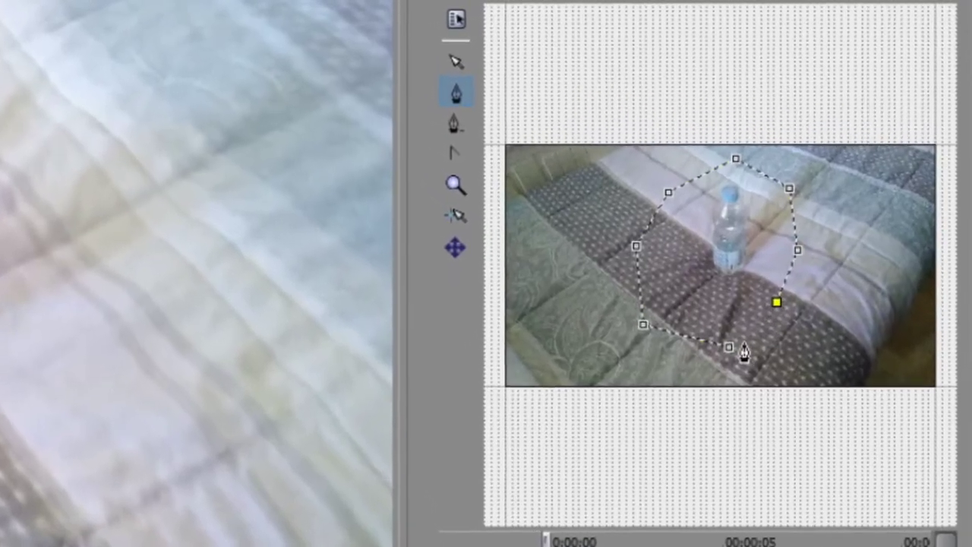
left_click(875, 225)
- Feather the bottle mask with feather type Both at 20,1 % and return to the clip's Position settings
left_click(486, 35)
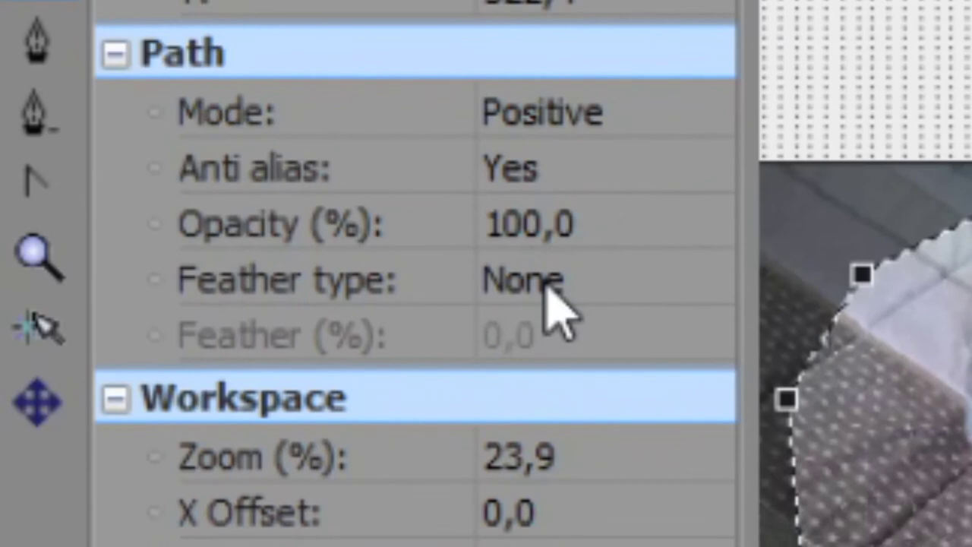
left_click(547, 284)
scroll(562, 353, "down", 3)
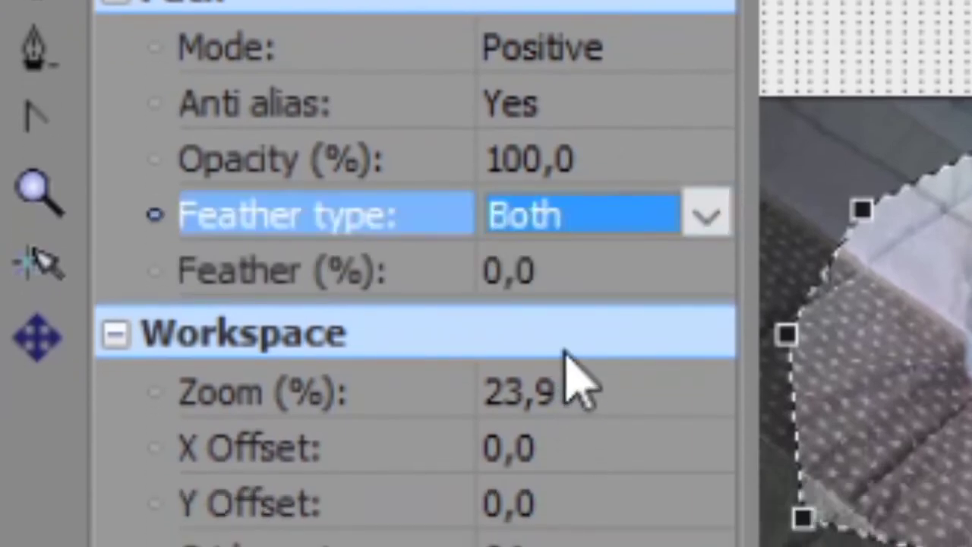
left_click(601, 276)
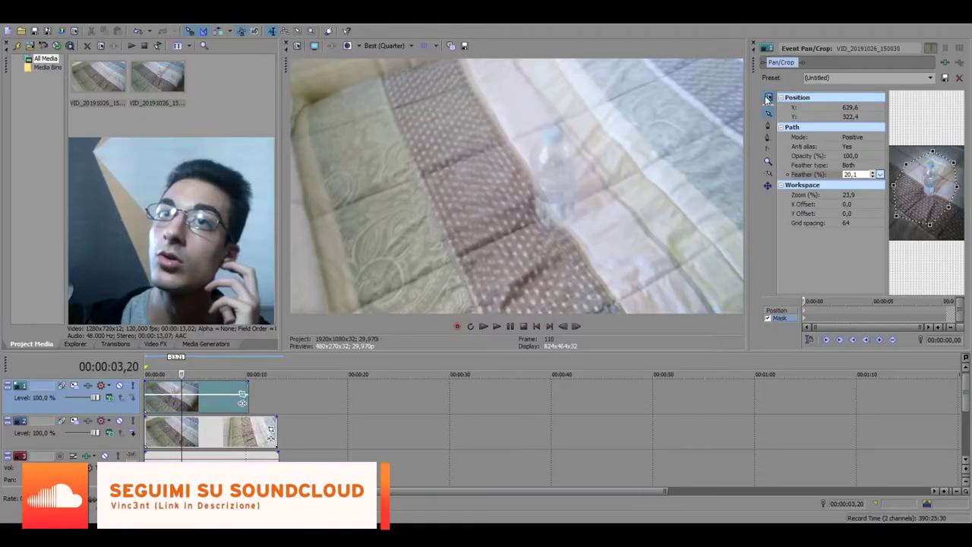
left_click(768, 97)
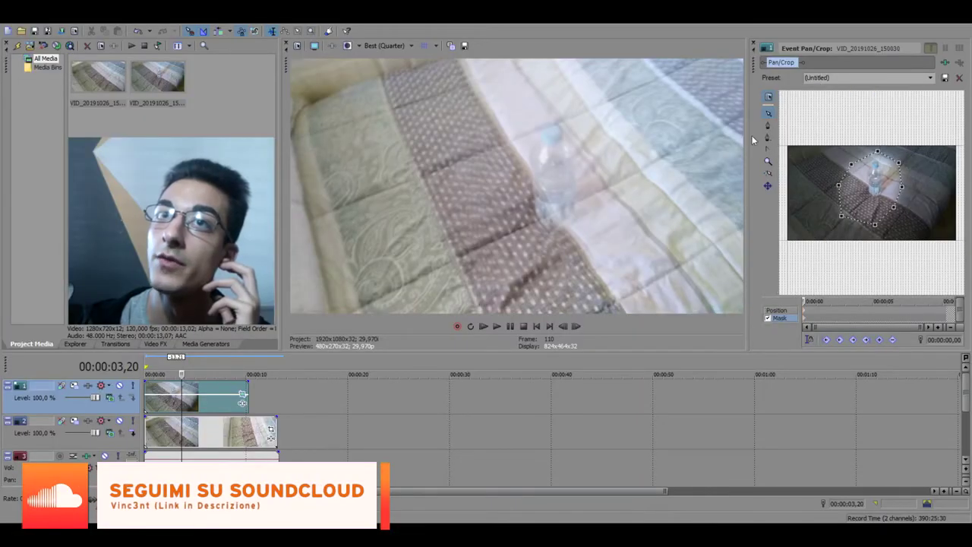
left_click(776, 311)
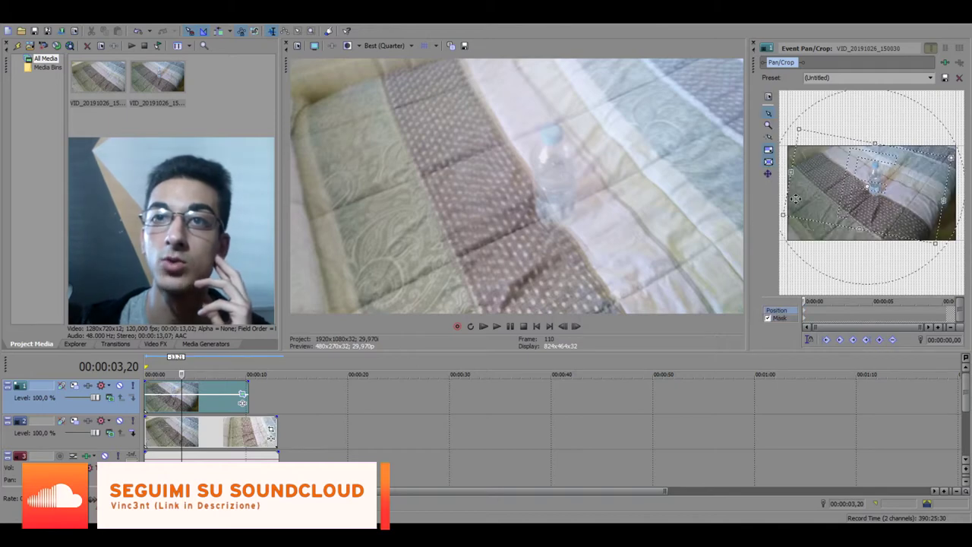